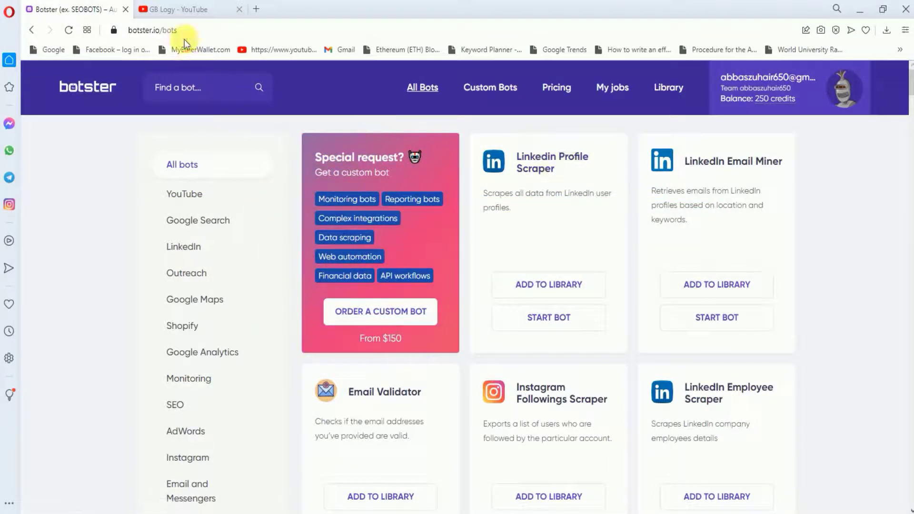
Step: Look at the uploads on the GB Logy YouTube channel, and return to the Botster bots list
{"action": "left_click", "coordinate": [185, 15]}
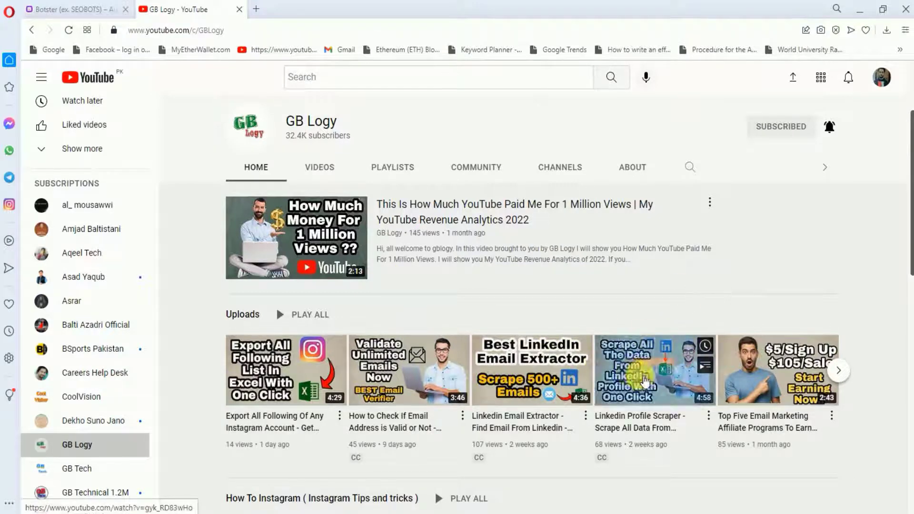
{"action": "left_click", "coordinate": [72, 9]}
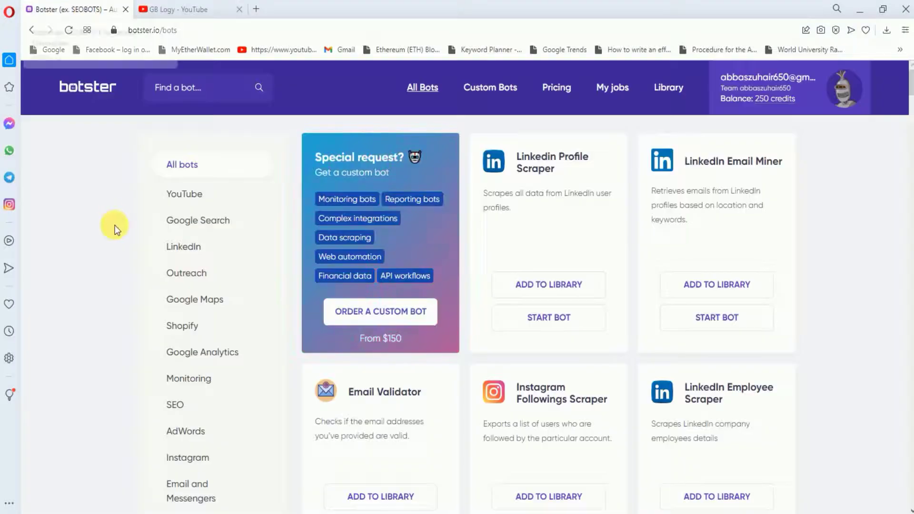
Step: Filter the bots by the Twitter category and open the Twitter Tweets Extractor page
{"action": "scroll", "coordinate": [92, 335], "scroll_direction": "down", "scroll_amount": 3}
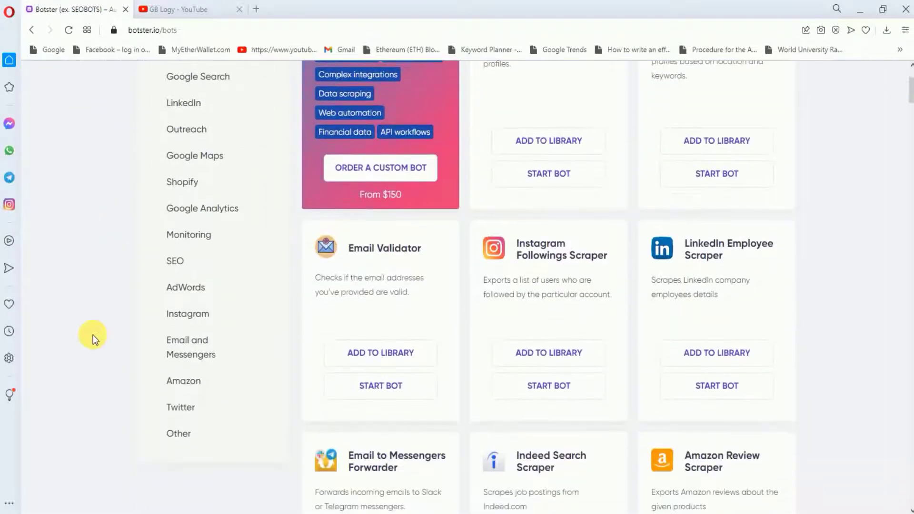
{"action": "left_click", "coordinate": [179, 405]}
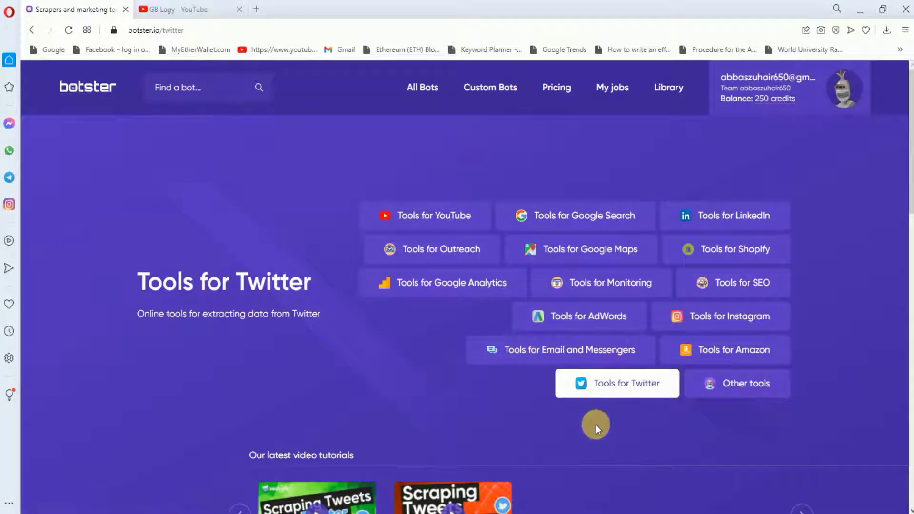
{"action": "left_click_drag", "start_coordinate": [908, 200], "coordinate": [904, 318]}
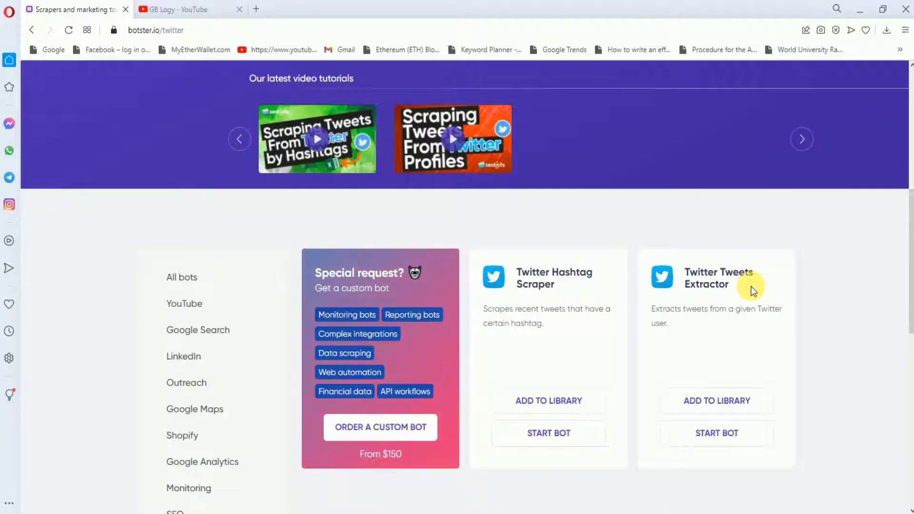
{"action": "left_click", "coordinate": [704, 278]}
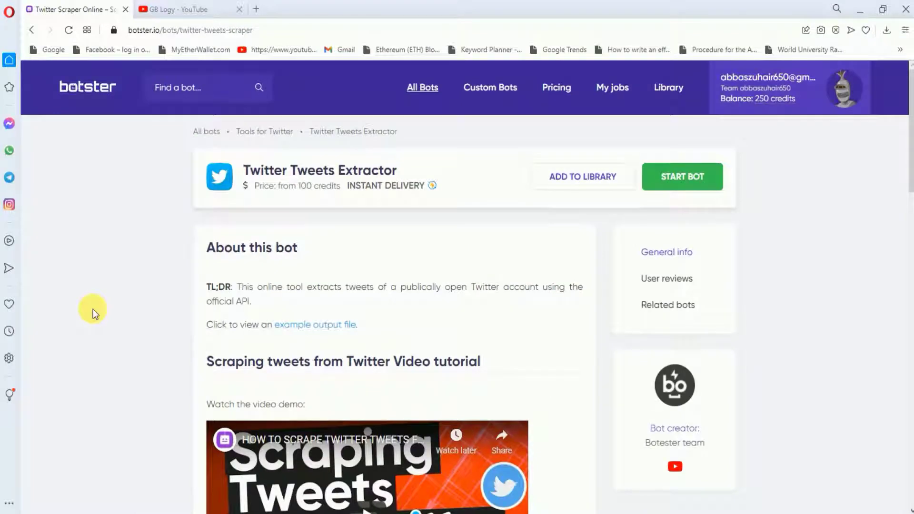
Step: Read the bot's extraction instructions, data output and known limitations, and open its start form
{"action": "scroll", "coordinate": [93, 310], "scroll_direction": "down", "scroll_amount": 12}
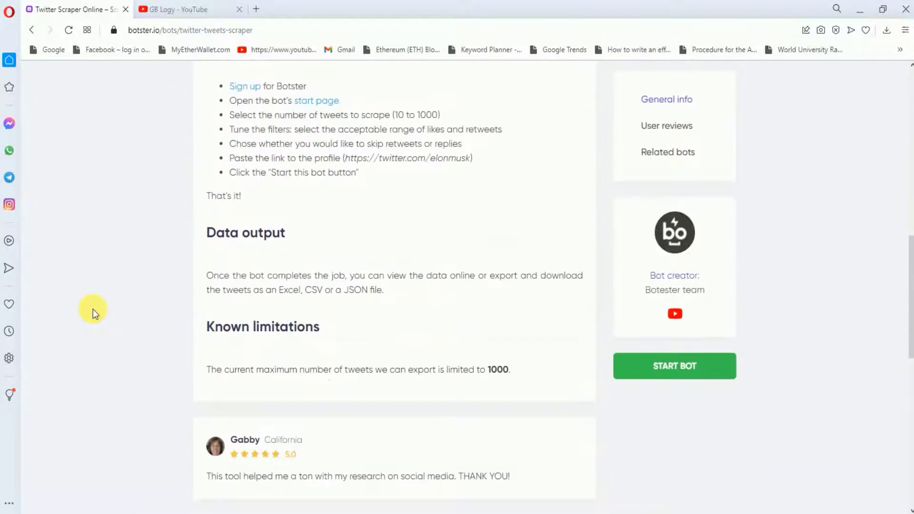
{"action": "scroll", "coordinate": [93, 309], "scroll_direction": "up", "scroll_amount": 2}
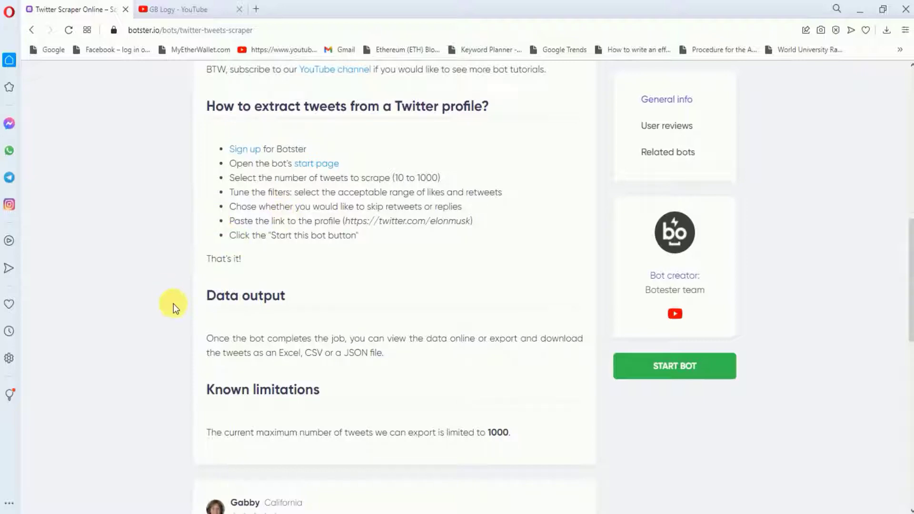
{"action": "scroll", "coordinate": [174, 303], "scroll_direction": "up", "scroll_amount": 10}
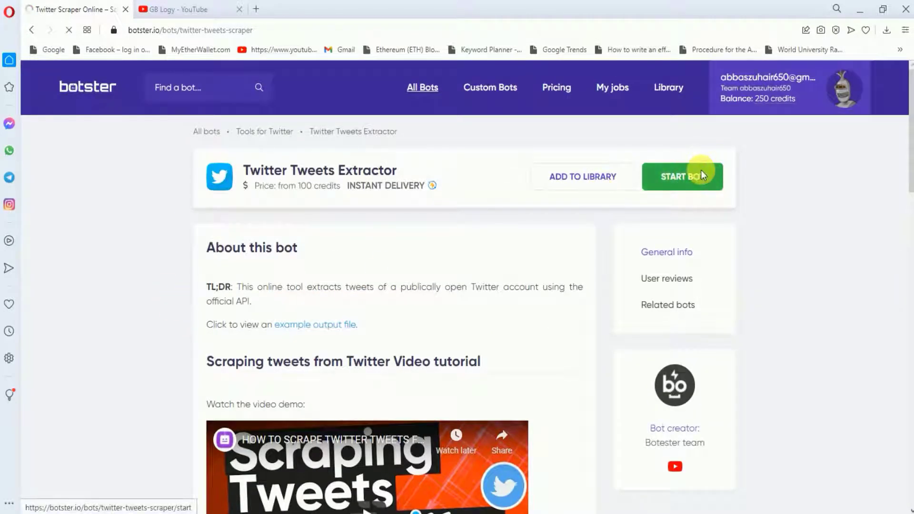
Step: Name the job "Tweets" and assign it to a new project folder called "weew"
{"action": "left_click", "coordinate": [280, 295]}
{"action": "type", "text": "Tweeys"}
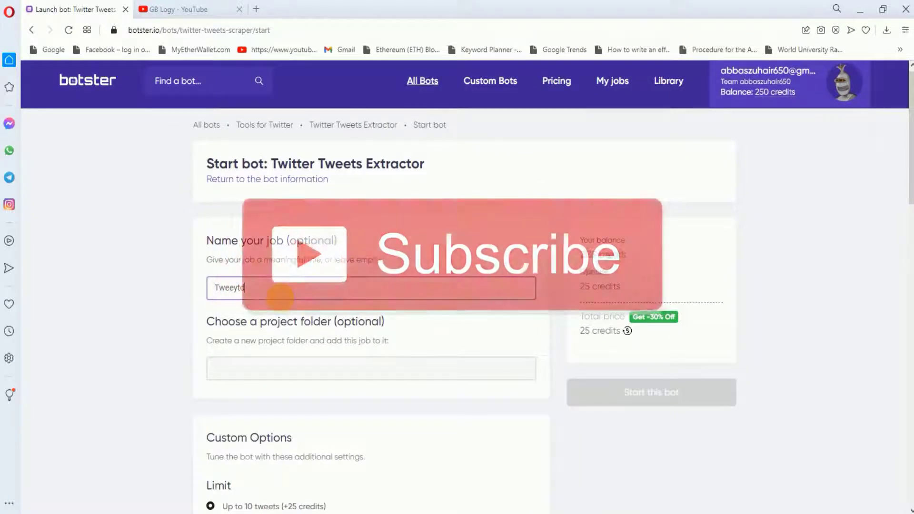
{"action": "key", "text": "BackSpace"}
{"action": "key", "text": "BackSpace"}
{"action": "type", "text": "ts"}
{"action": "scroll", "coordinate": [125, 359], "scroll_direction": "down", "scroll_amount": 3}
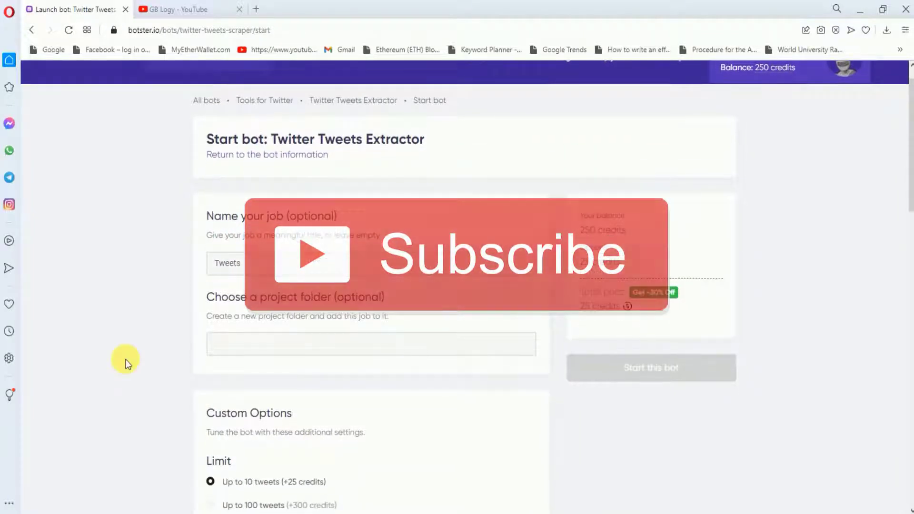
{"action": "left_click", "coordinate": [235, 257]}
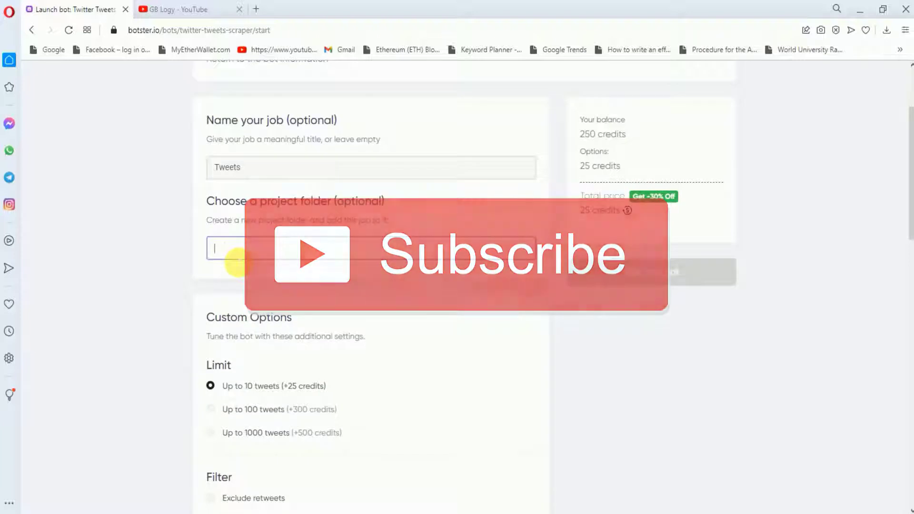
{"action": "type", "text": "weew"}
{"action": "left_click", "coordinate": [176, 291]}
Step: Set the custom filter to extract only tweets where likes are more than 100
{"action": "scroll", "coordinate": [176, 292], "scroll_direction": "down", "scroll_amount": 5}
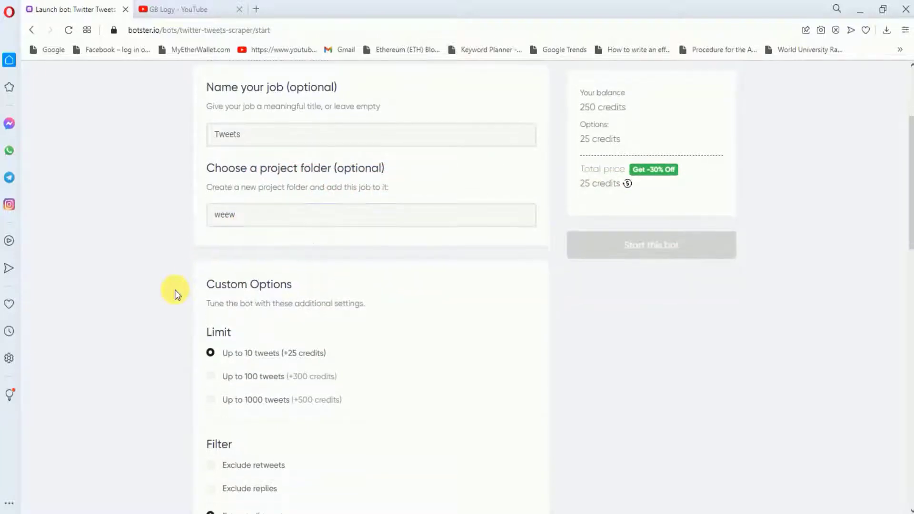
{"action": "scroll", "coordinate": [205, 259], "scroll_direction": "up", "scroll_amount": 1}
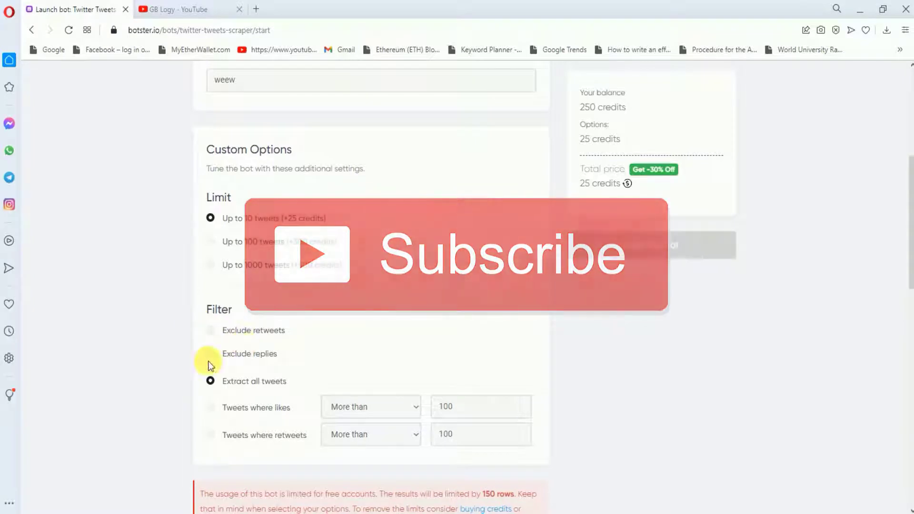
{"action": "left_click", "coordinate": [215, 333]}
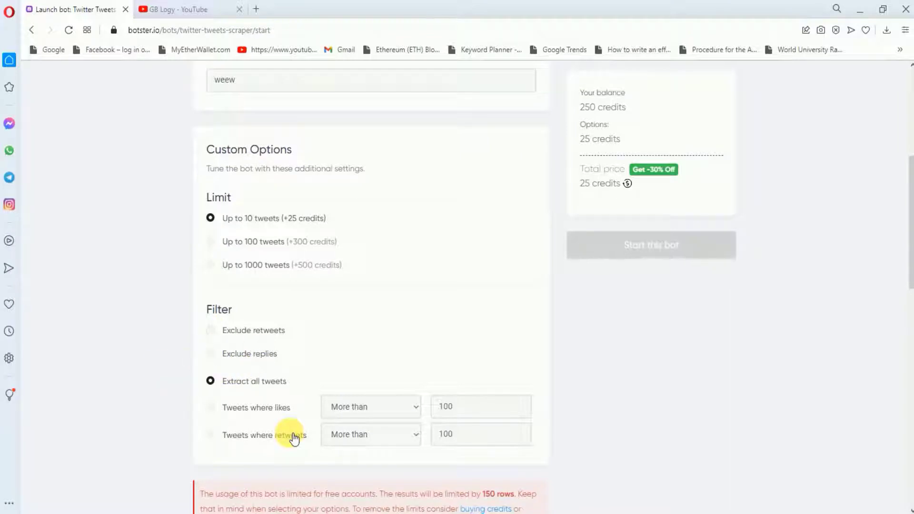
{"action": "left_click", "coordinate": [414, 409]}
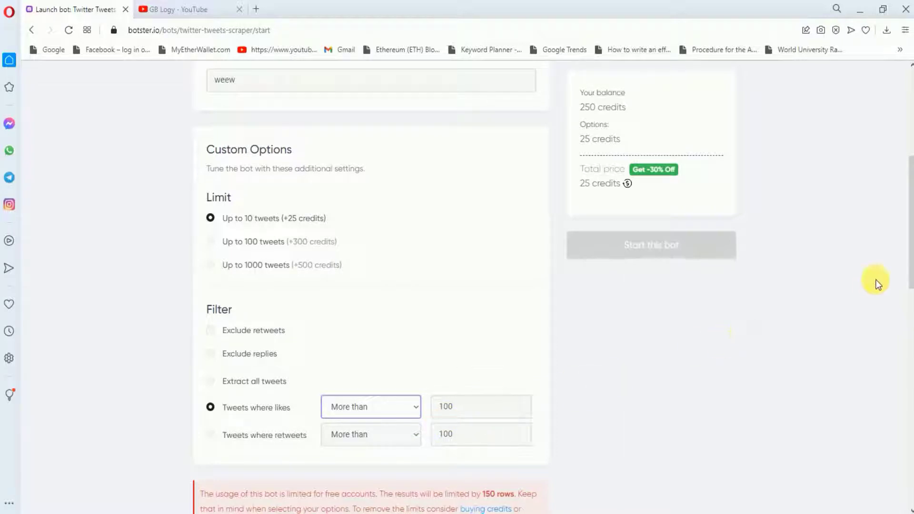
Step: Search the web for "bill gates twitter" in a new tab and open the Bill Gates Twitter profile
{"action": "left_click_drag", "start_coordinate": [908, 263], "coordinate": [903, 351]}
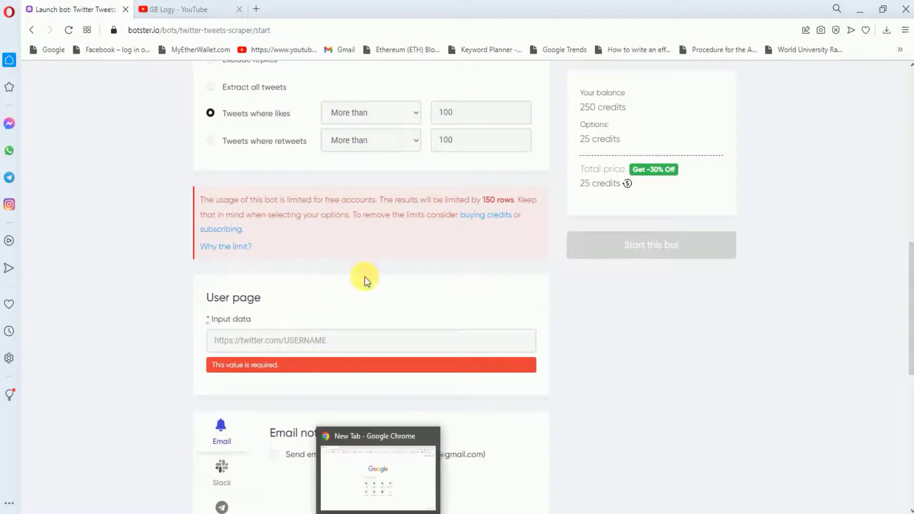
{"action": "left_click", "coordinate": [256, 8]}
{"action": "type", "text": "bill fgates tw"}
{"action": "key", "text": "Down"}
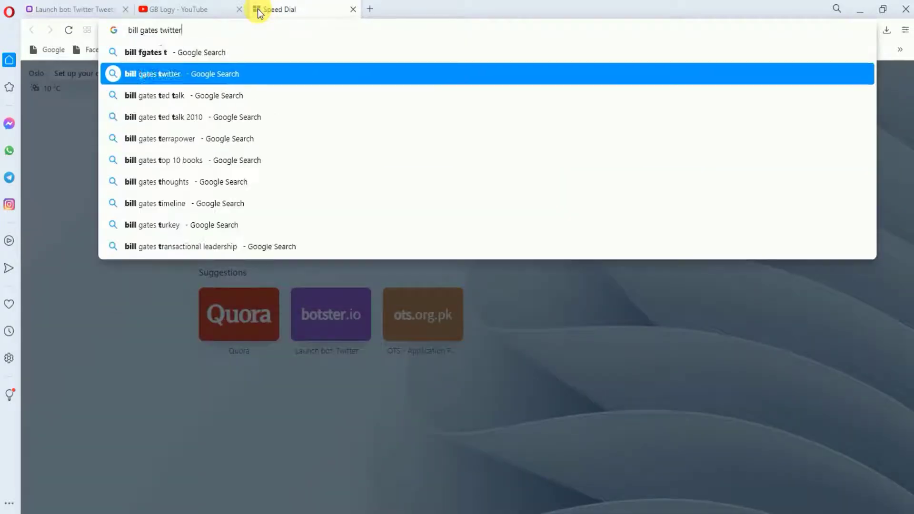
{"action": "key", "text": "Return"}
{"action": "left_click", "coordinate": [166, 190]}
Step: Copy the profile address twitter.com/BillGates and paste it as the bot's user page input data
{"action": "left_click", "coordinate": [213, 33]}
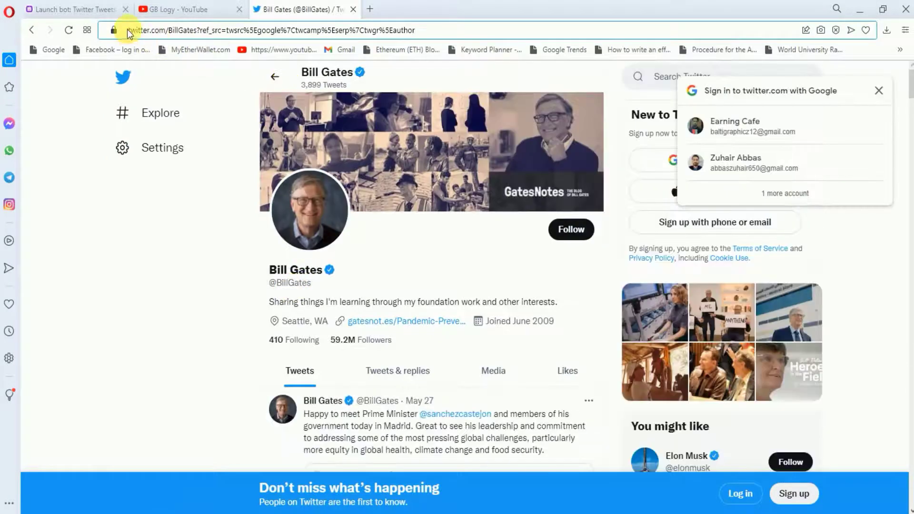
{"action": "left_click_drag", "start_coordinate": [128, 31], "coordinate": [196, 30]}
{"action": "key", "text": "ctrl+c"}
{"action": "left_click", "coordinate": [74, 9]}
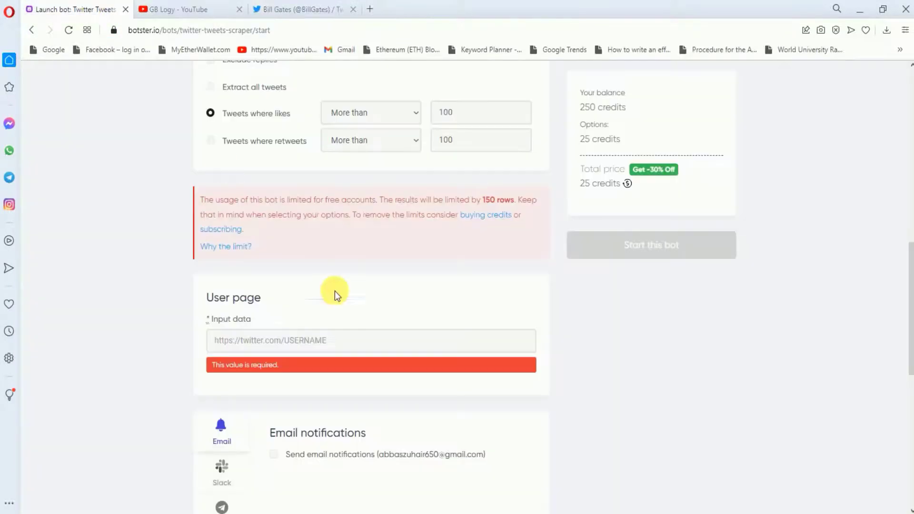
{"action": "left_click", "coordinate": [333, 340]}
{"action": "key", "text": "ctrl+v"}
Step: View the Botster subscription plans offered with the discount, and close that page
{"action": "left_click_drag", "start_coordinate": [909, 288], "coordinate": [898, 234]}
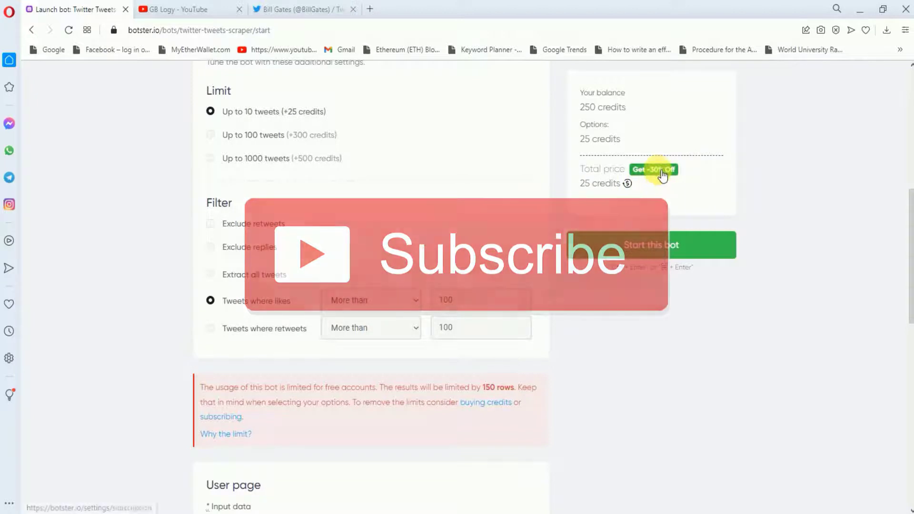
{"action": "left_click", "coordinate": [658, 170]}
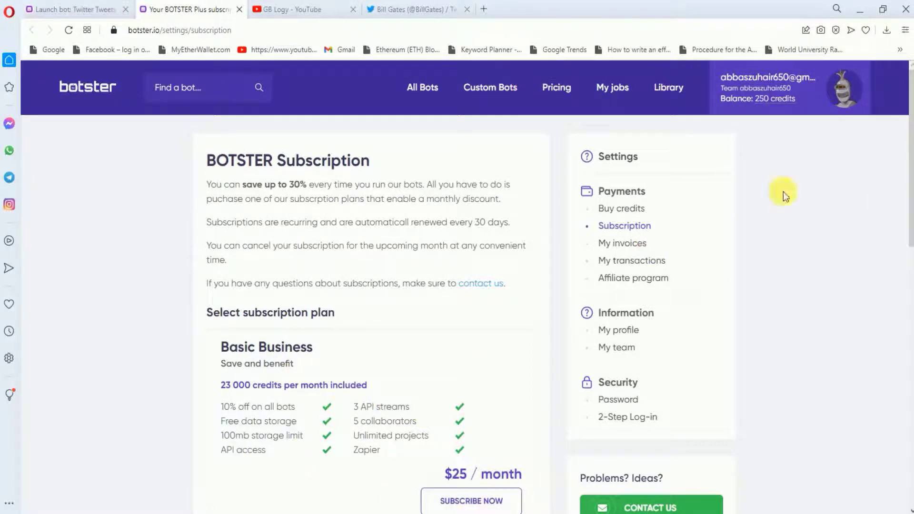
{"action": "left_click_drag", "start_coordinate": [909, 208], "coordinate": [909, 339]}
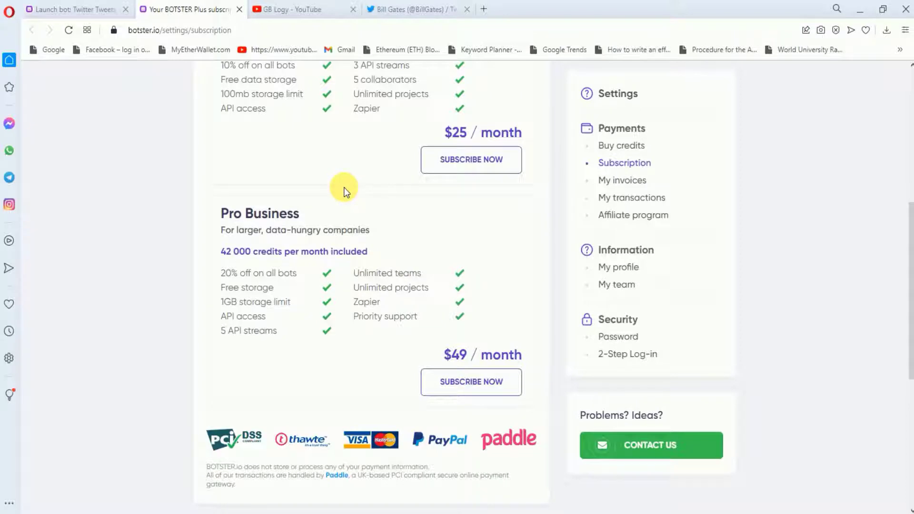
{"action": "left_click", "coordinate": [241, 9]}
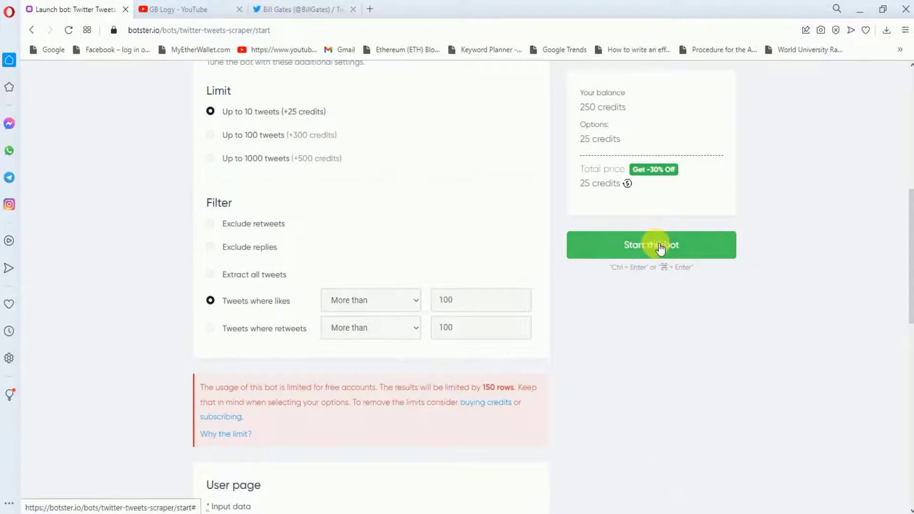
Step: Start the bot and open the extracted data of the Tweets job's latest run
{"action": "left_click", "coordinate": [633, 255]}
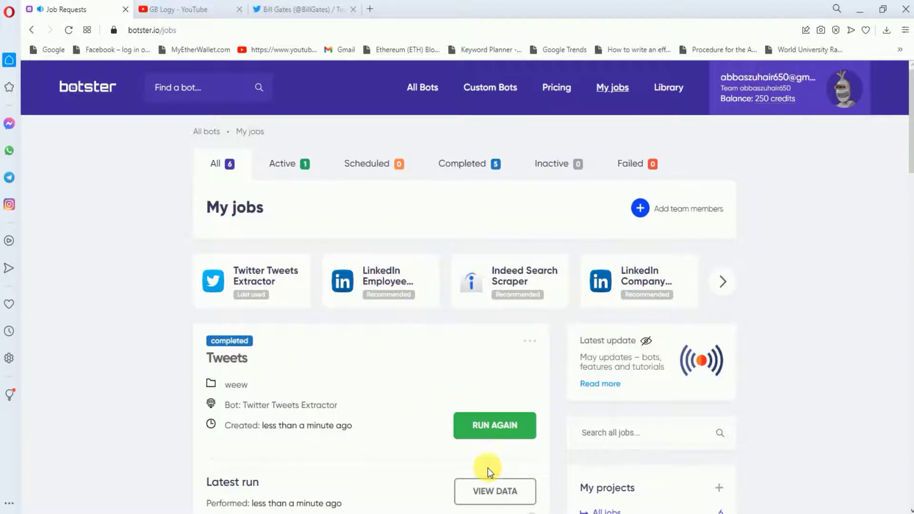
{"action": "left_click", "coordinate": [488, 502]}
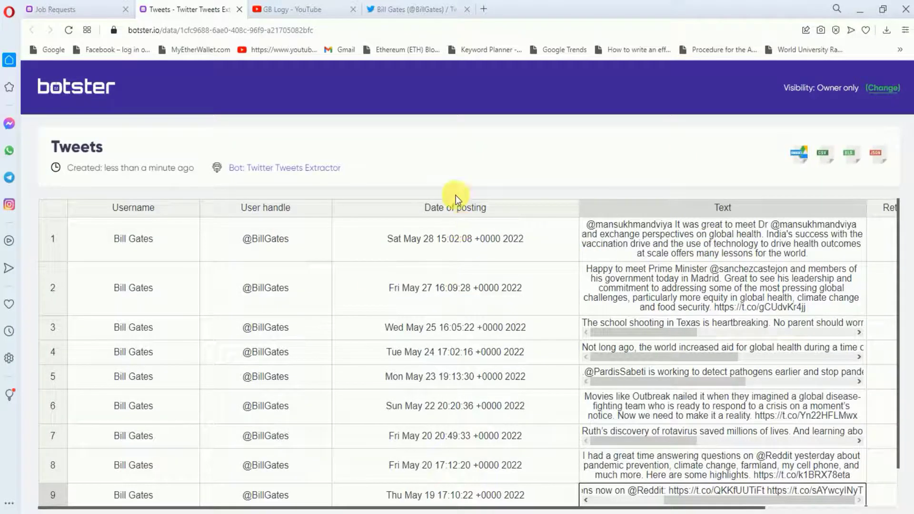
Step: Switch to Google Chrome and search Google for "site:twitter.com/billgates"
{"action": "left_click", "coordinate": [363, 501]}
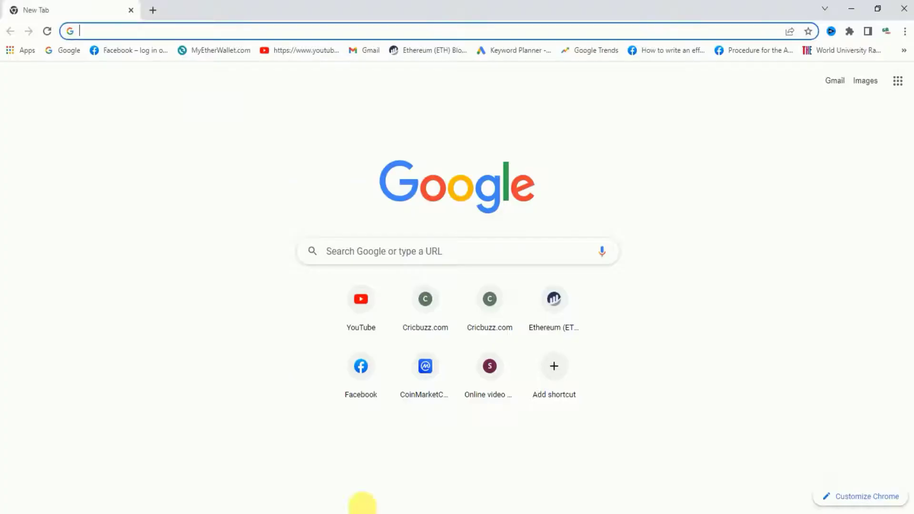
{"action": "type", "text": "site:"}
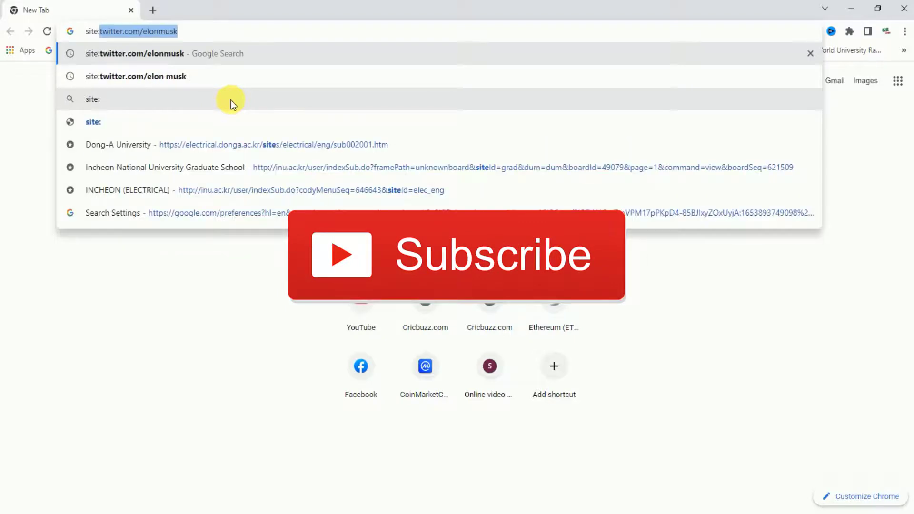
{"action": "key", "text": "End"}
{"action": "key", "text": "BackSpace"}
{"action": "key", "text": "BackSpace"}
{"action": "key", "text": "BackSpace"}
{"action": "key", "text": "BackSpace"}
{"action": "key", "text": "BackSpace"}
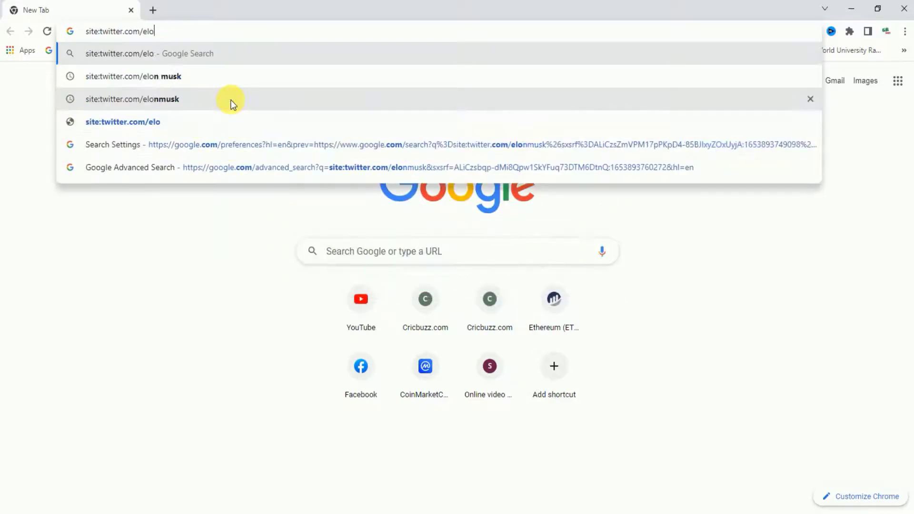
{"action": "key", "text": "BackSpace"}
{"action": "key", "text": "BackSpace"}
{"action": "key", "text": "BackSpace"}
{"action": "type", "text": "b"}
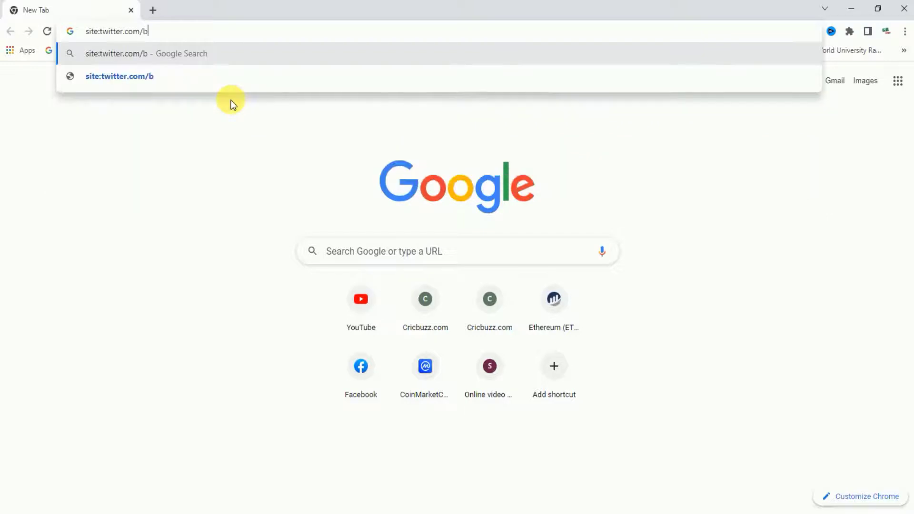
{"action": "type", "text": "illgates"}
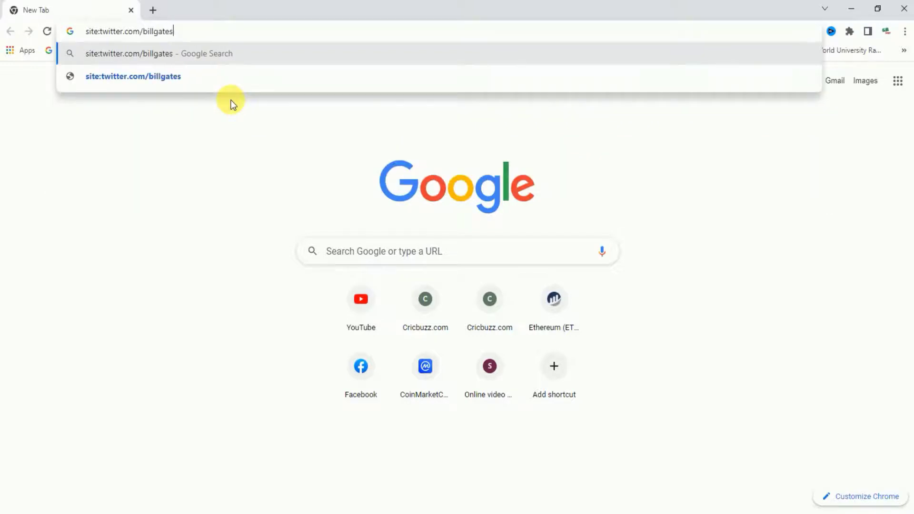
{"action": "key", "text": "Return"}
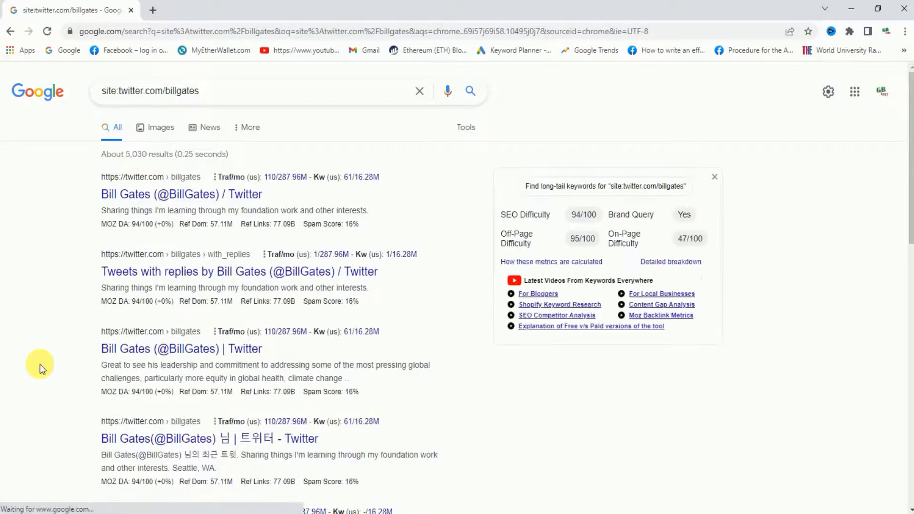
Step: Filter the search results to a custom date range from 4/1/2022 to 4/30/2022
{"action": "scroll", "coordinate": [40, 365], "scroll_direction": "down", "scroll_amount": 4}
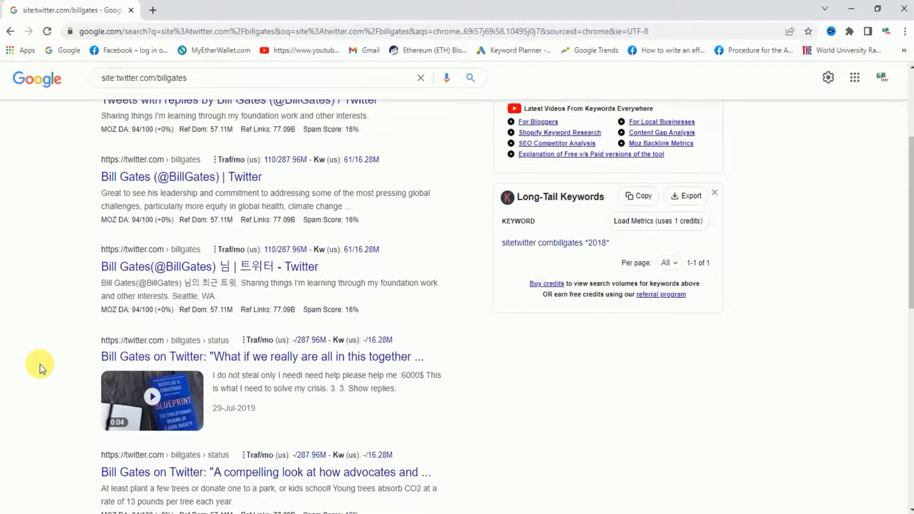
{"action": "scroll", "coordinate": [40, 364], "scroll_direction": "up", "scroll_amount": 4}
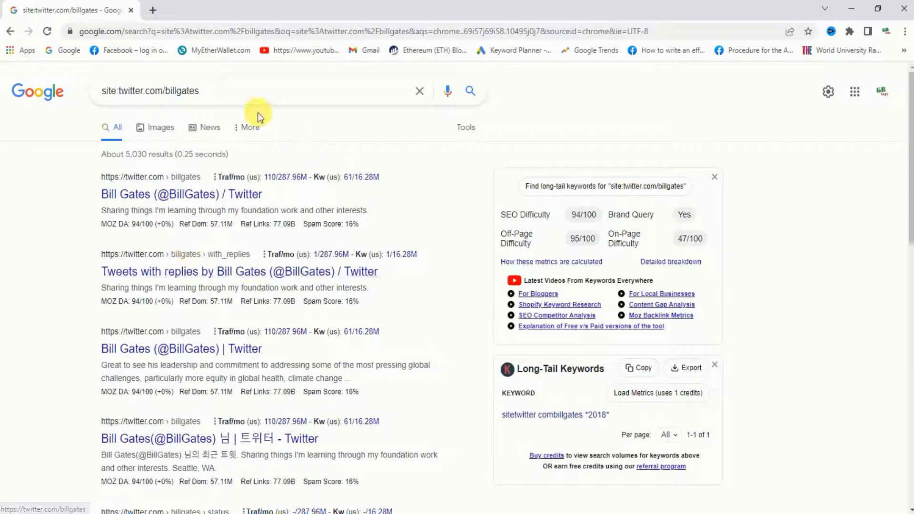
{"action": "left_click", "coordinate": [467, 128]}
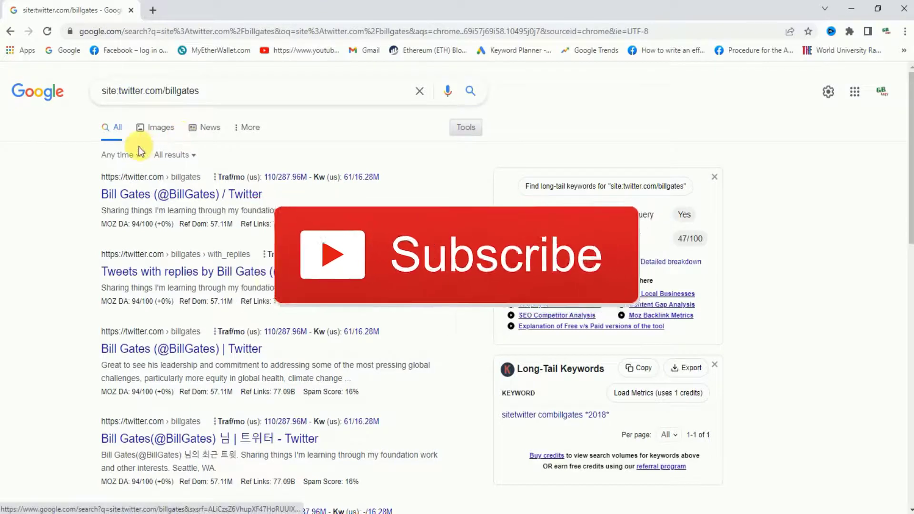
{"action": "left_click", "coordinate": [123, 159]}
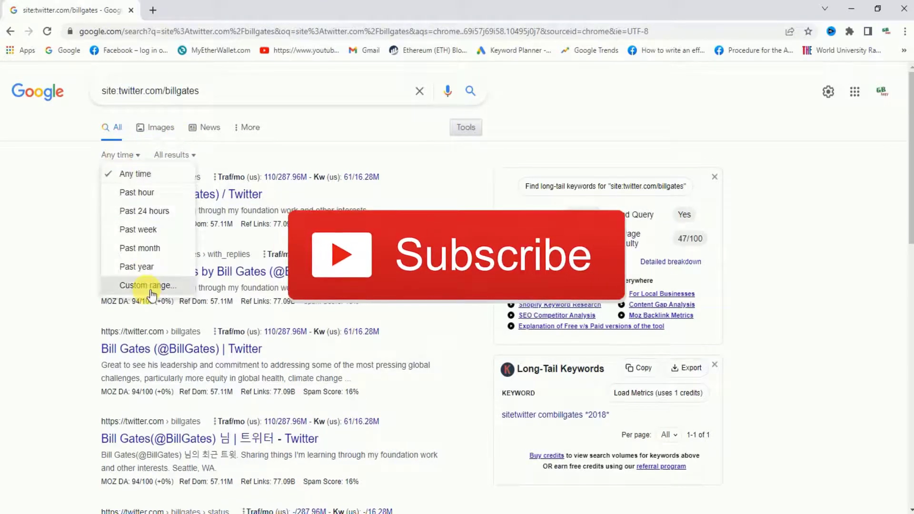
{"action": "left_click", "coordinate": [165, 287]}
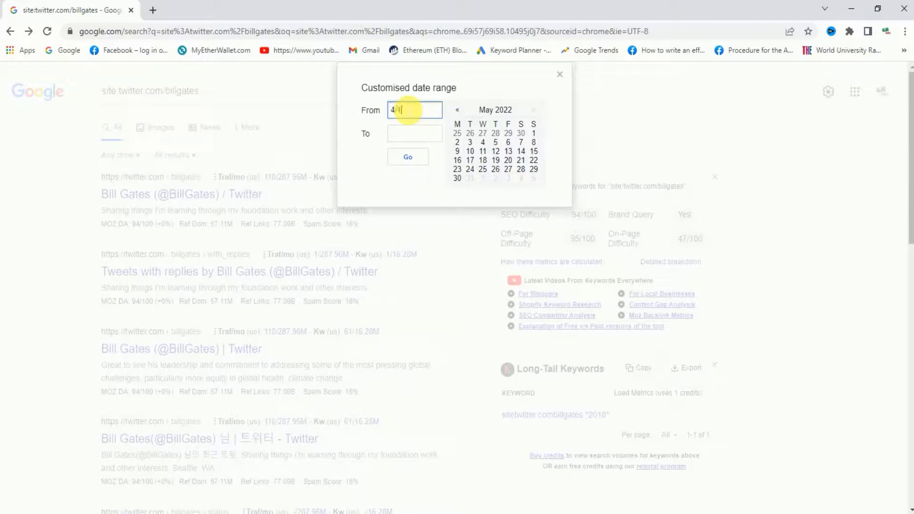
{"action": "type", "text": "022"}
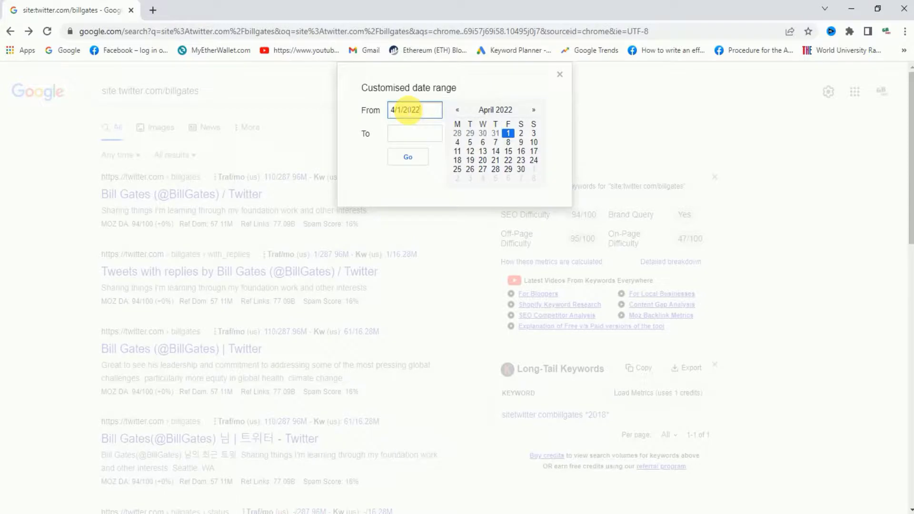
{"action": "left_click", "coordinate": [405, 133]}
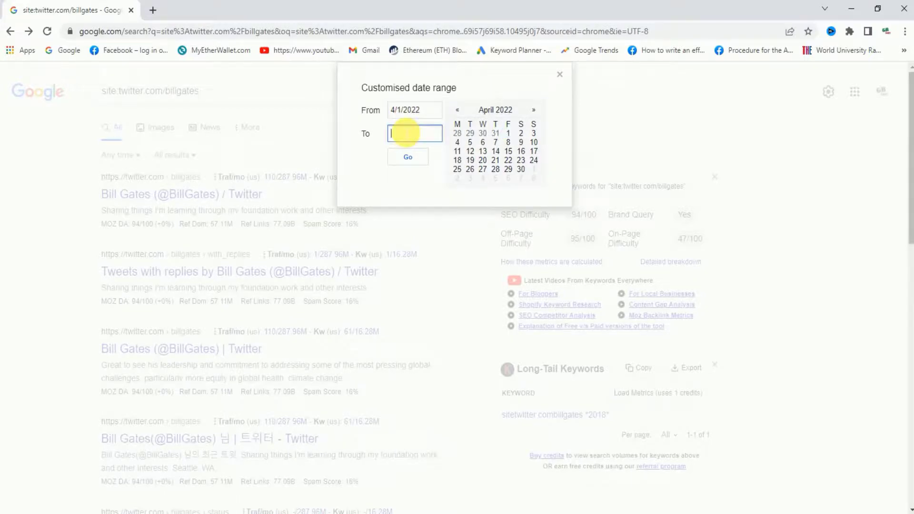
{"action": "type", "text": "4/30/2022"}
{"action": "left_click", "coordinate": [412, 157]}
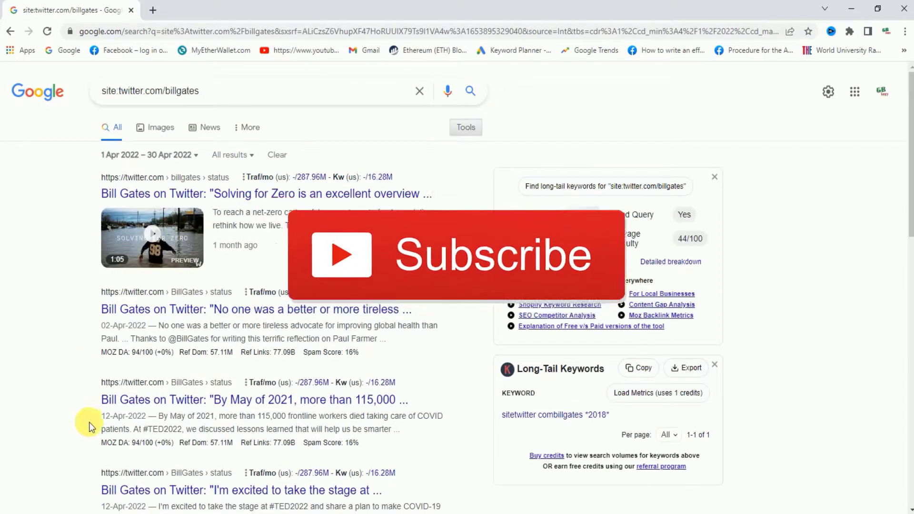
Step: Open the result for the tweet beginning "I'm excited to take the stage at" and view the tweet on Twitter
{"action": "scroll", "coordinate": [81, 404], "scroll_direction": "down", "scroll_amount": 5}
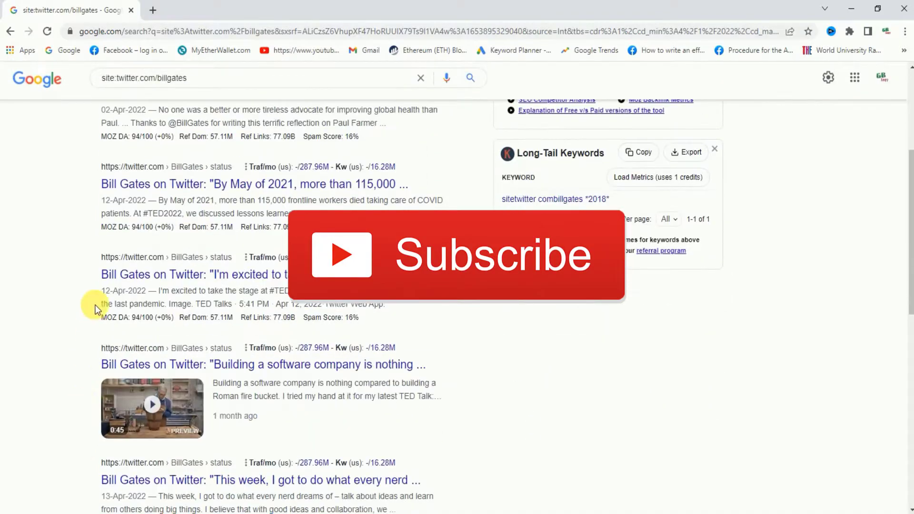
{"action": "left_click", "coordinate": [159, 275]}
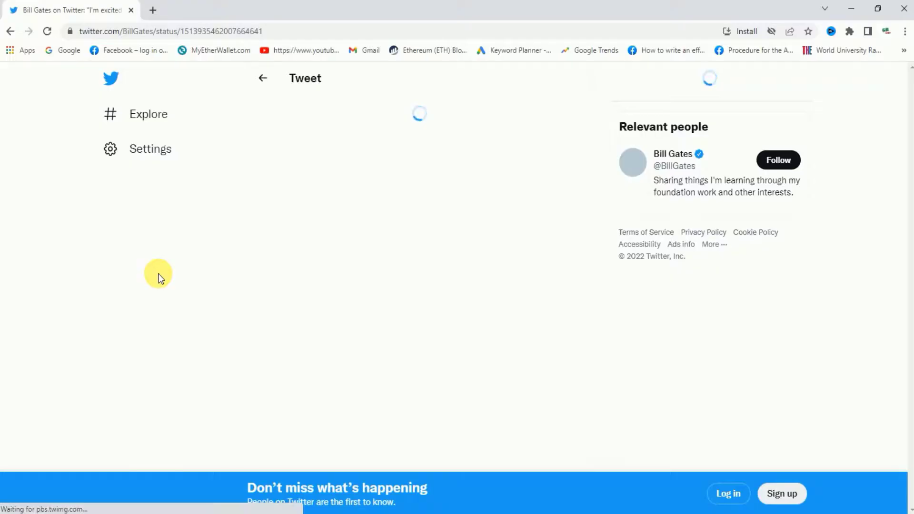
{"action": "scroll", "coordinate": [229, 287], "scroll_direction": "down", "scroll_amount": 5}
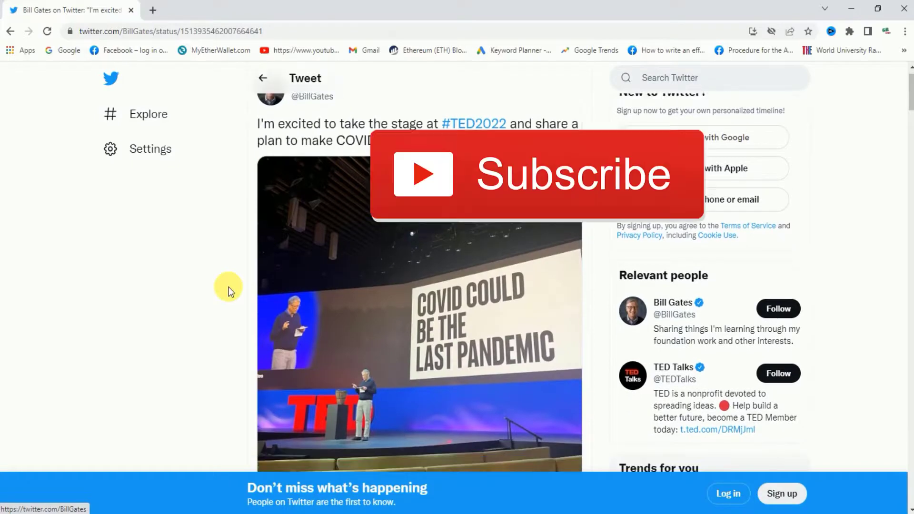